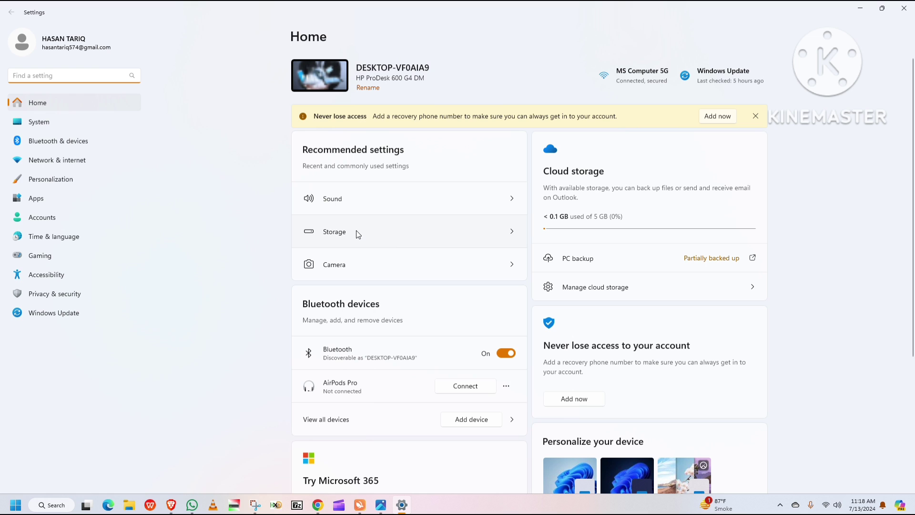
- Clean up the Recycle Bin files through the storage cleanup recommendations and confirm their permanent deletion
click(357, 232)
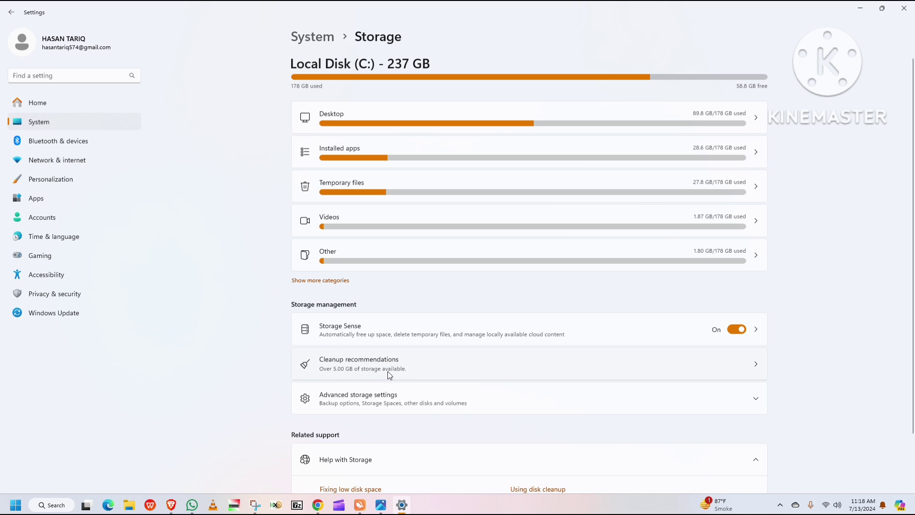
click(429, 361)
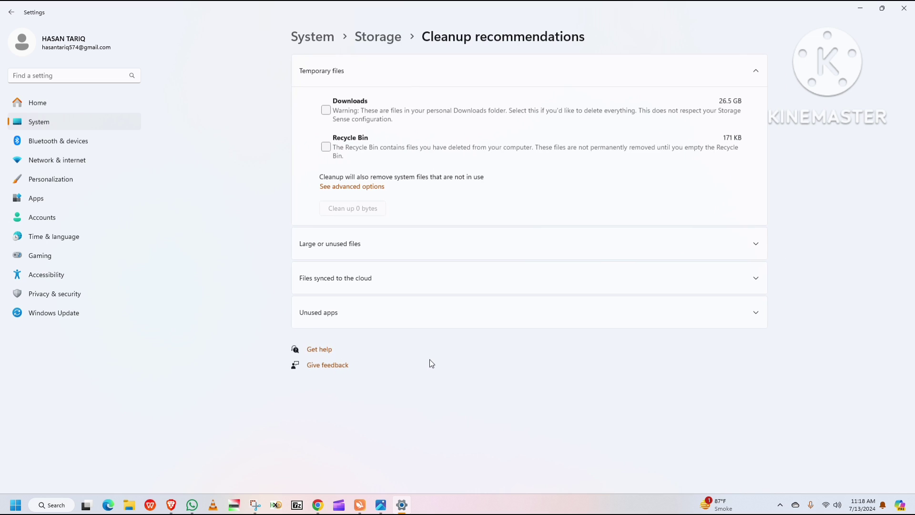
click(326, 148)
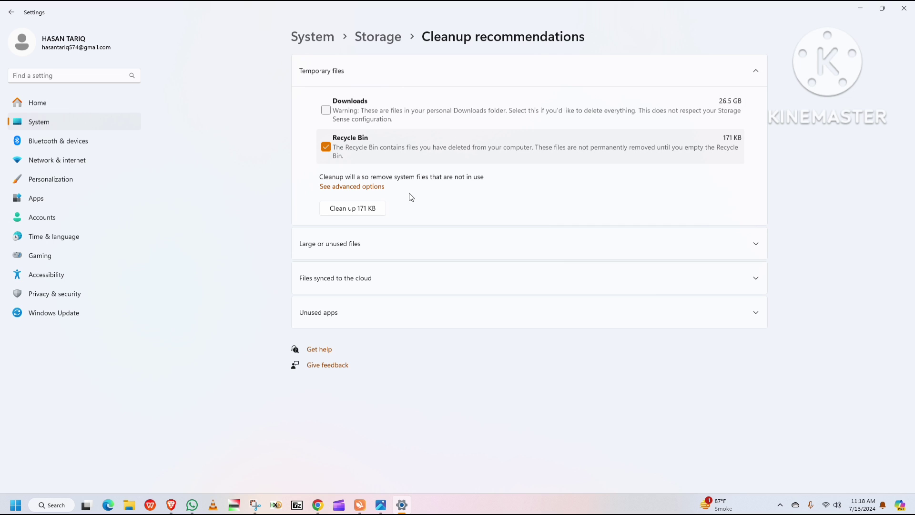
click(362, 207)
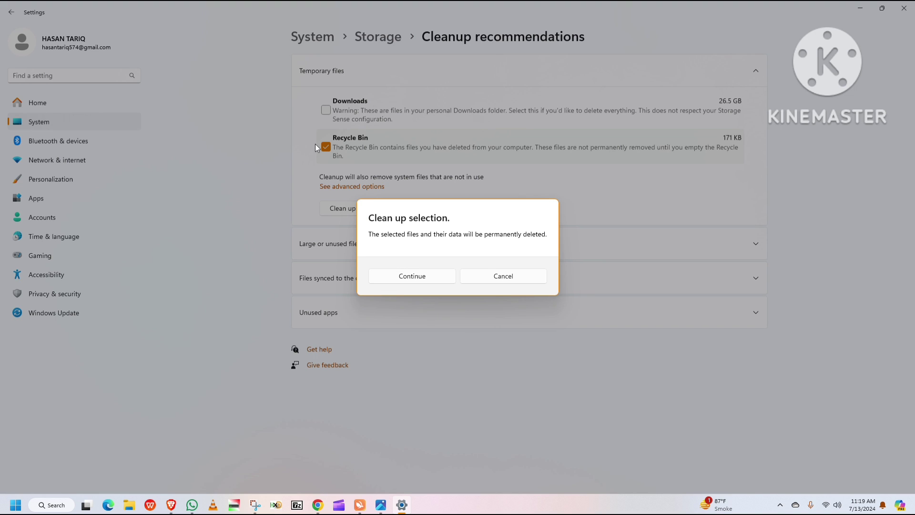
click(412, 276)
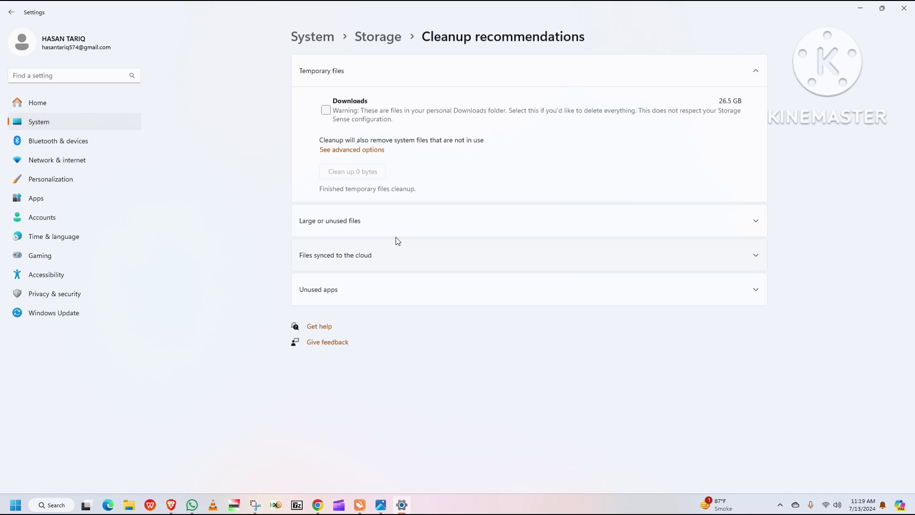
- Review the cleanup recommendations for large or unused files, files synced to the cloud, and unused apps
click(376, 220)
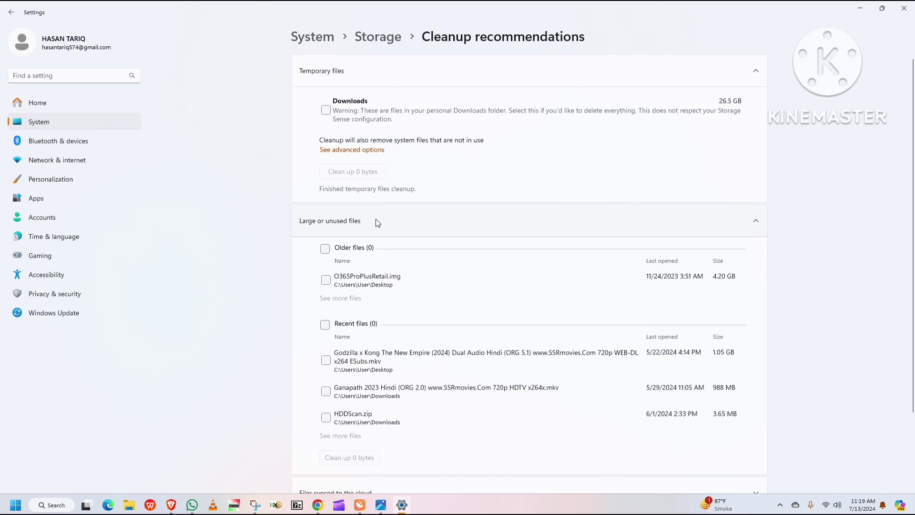
click(375, 220)
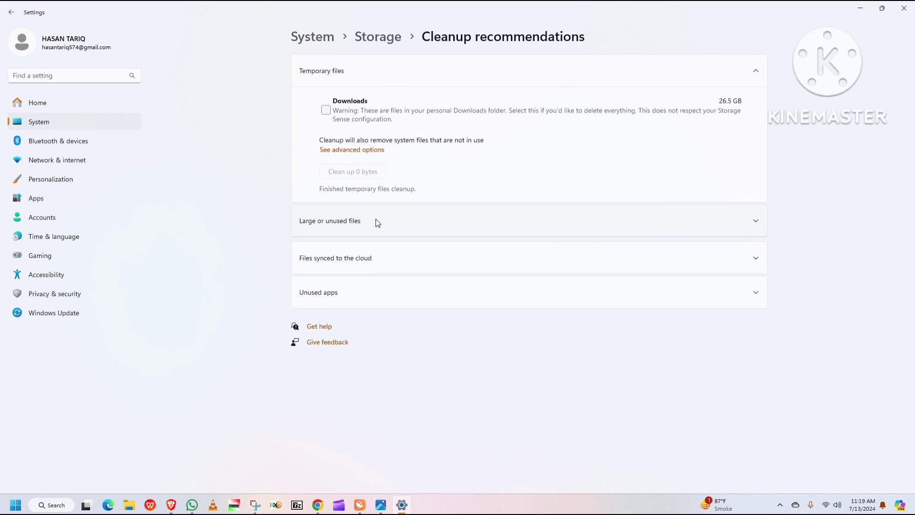
click(345, 260)
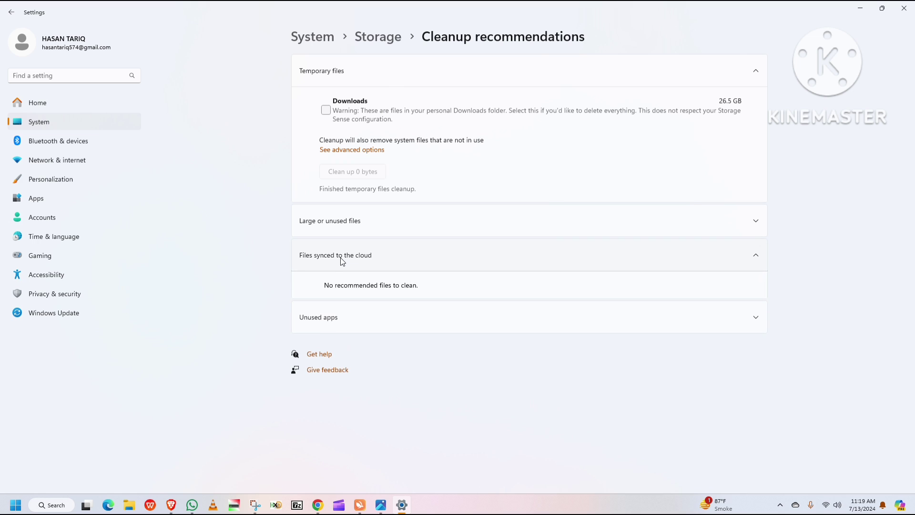
click(367, 251)
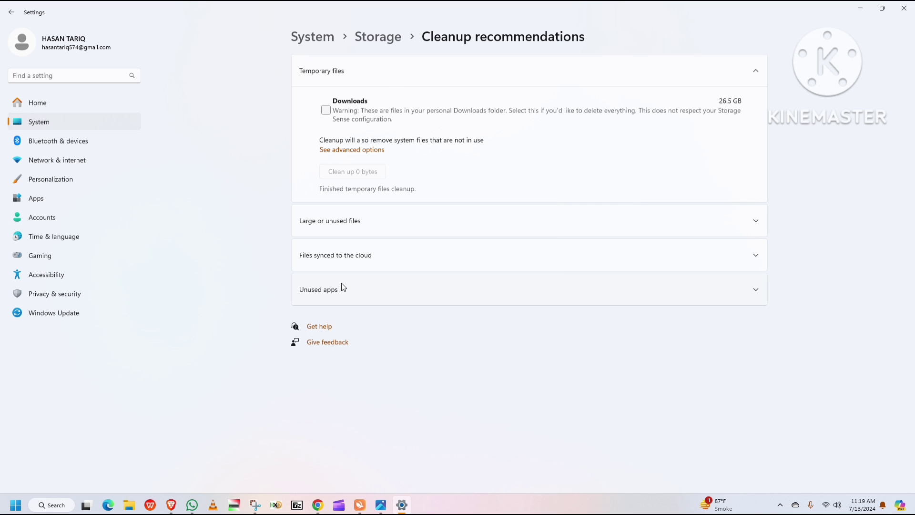
click(341, 285)
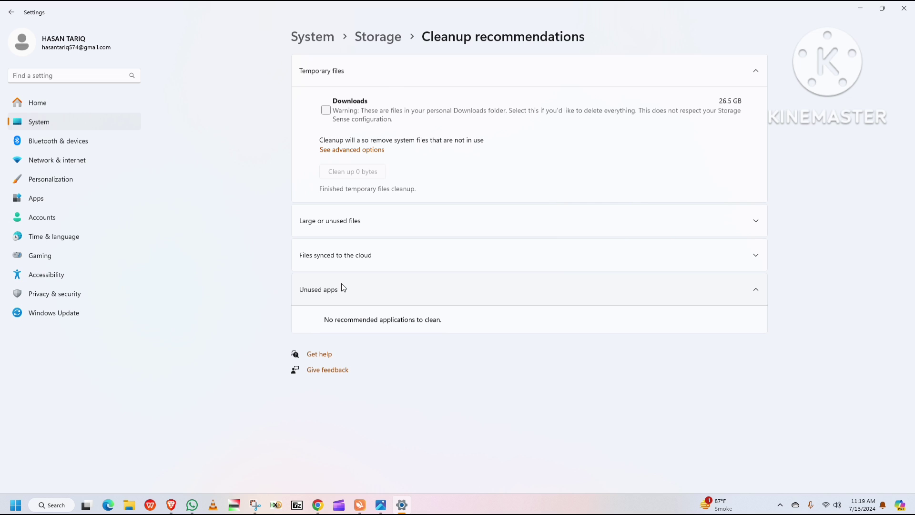
click(355, 290)
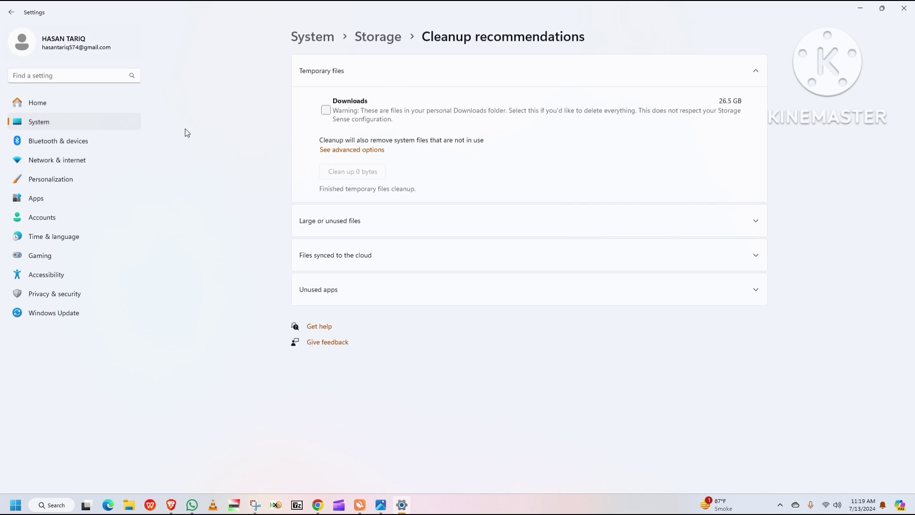
- Check the optional diagnostic data setting in Diagnostics & feedback under Privacy & security
click(36, 298)
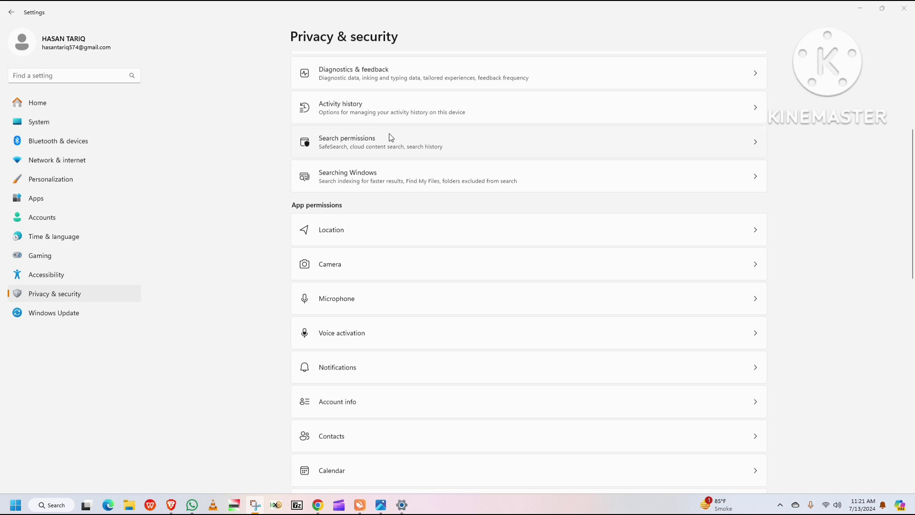
click(346, 74)
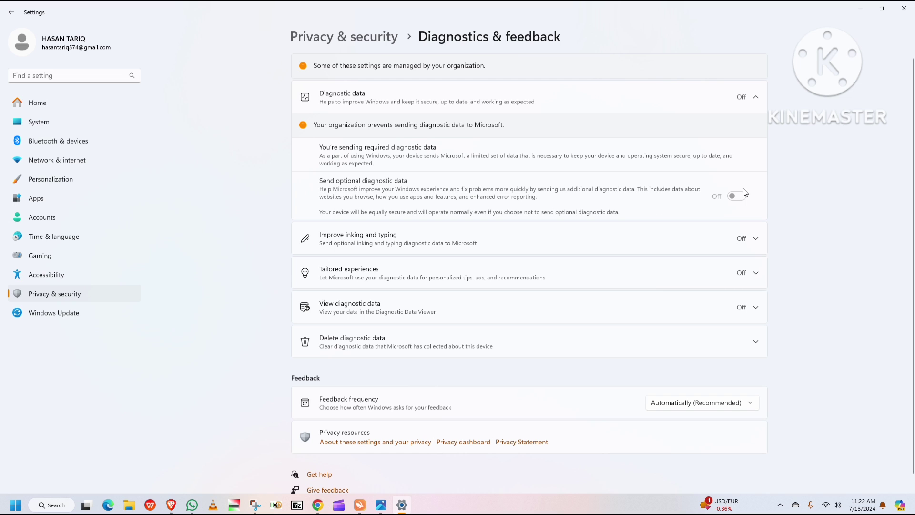
click(412, 21)
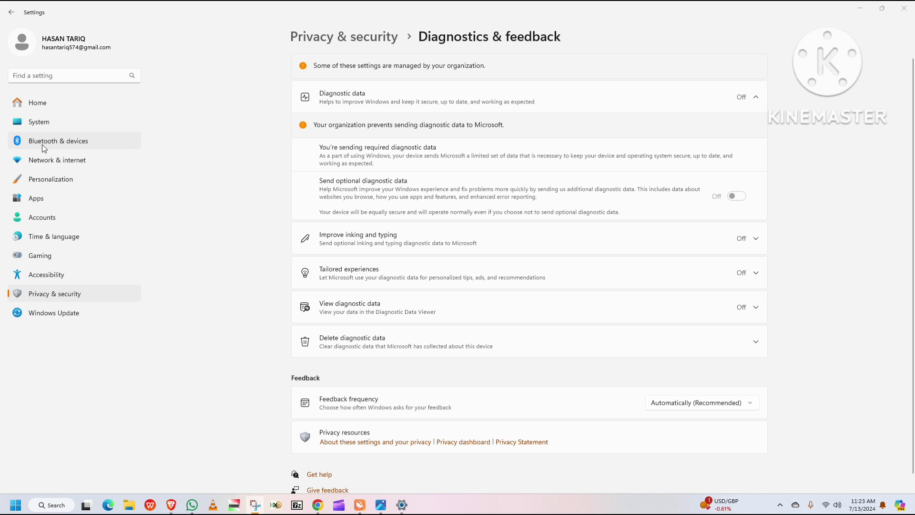
- Check the Game Mode setting in the Gaming settings
click(45, 262)
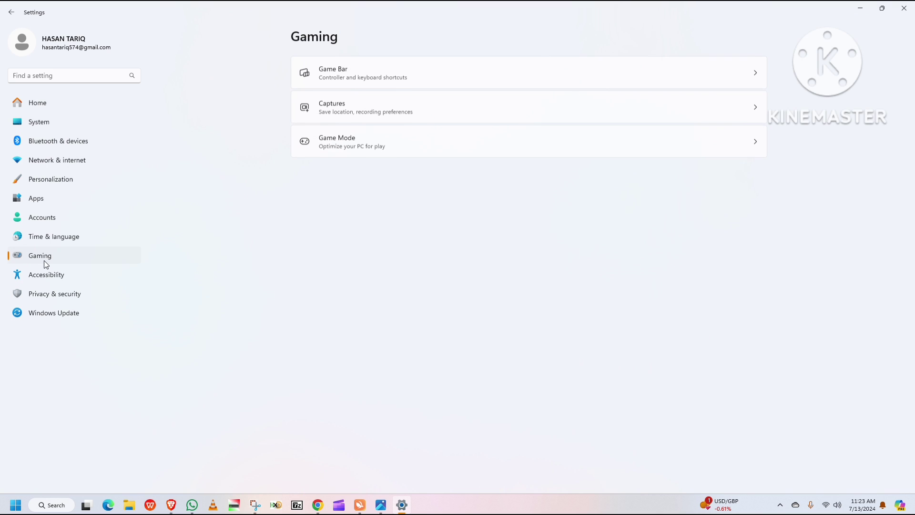
click(407, 7)
click(347, 145)
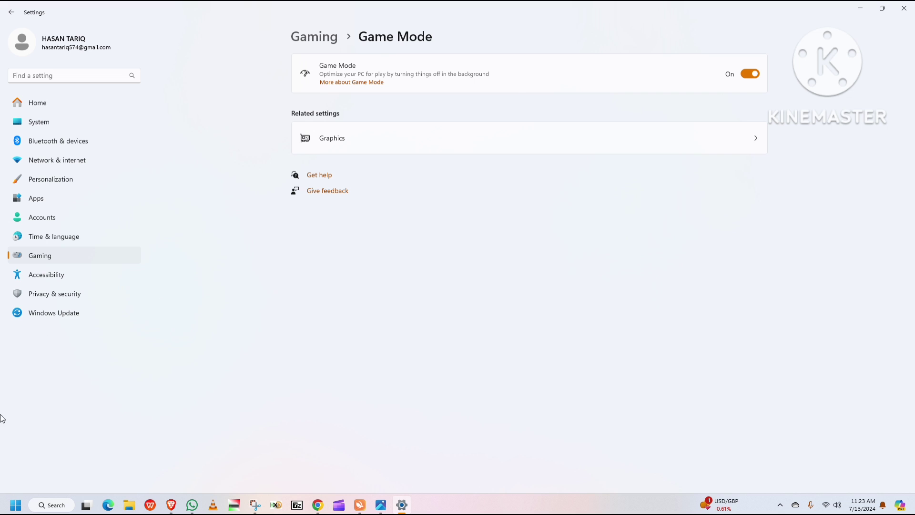
- Open the Services console by running services.msc
right_click(12, 508)
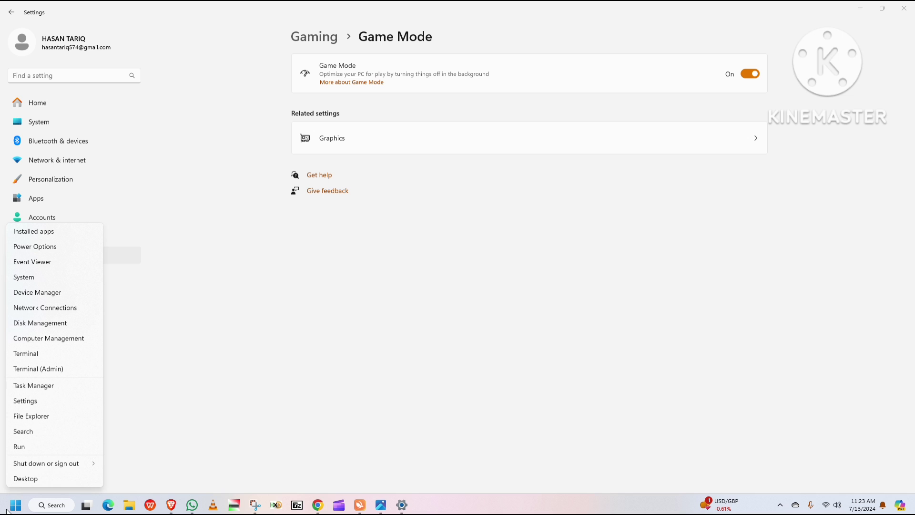
click(27, 447)
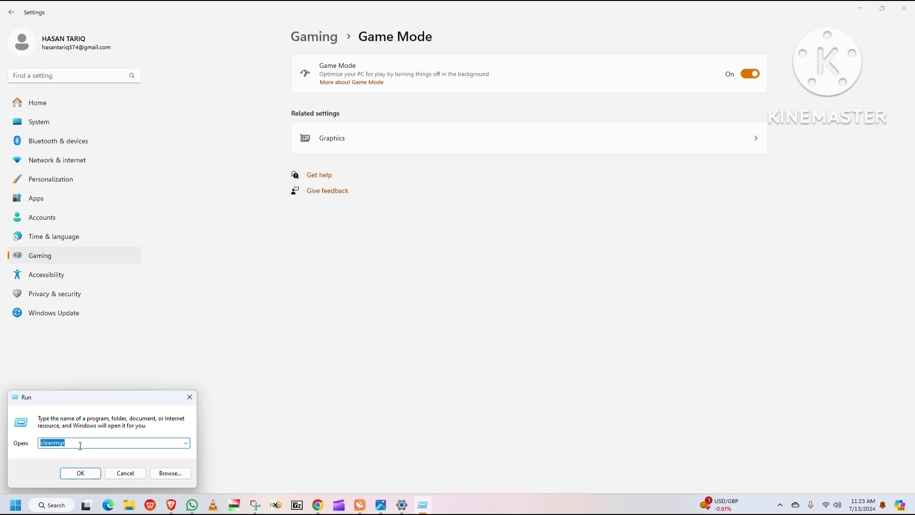
text(setvices.msc)
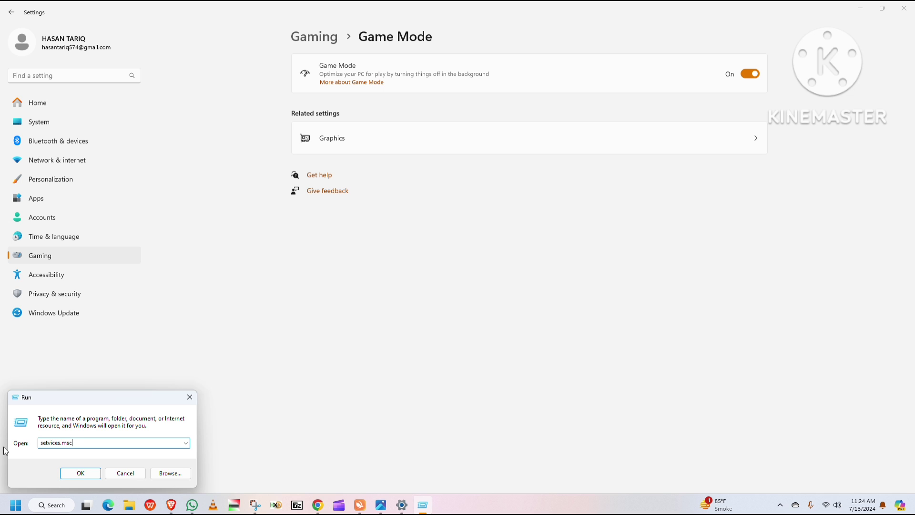
key(Return)
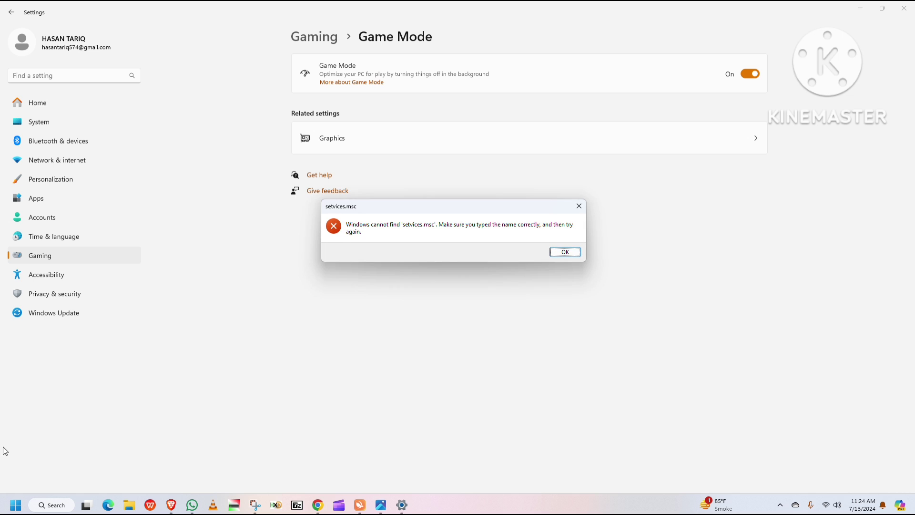
click(565, 252)
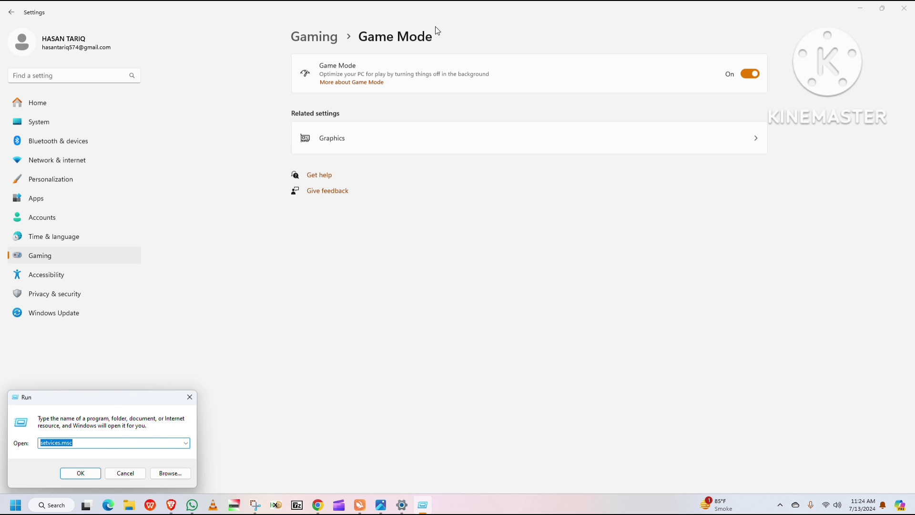
click(408, 17)
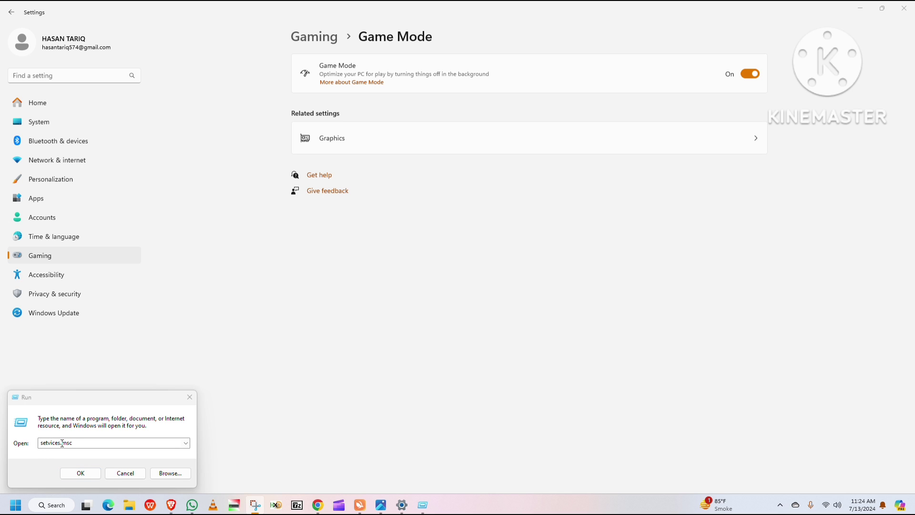
click(48, 445)
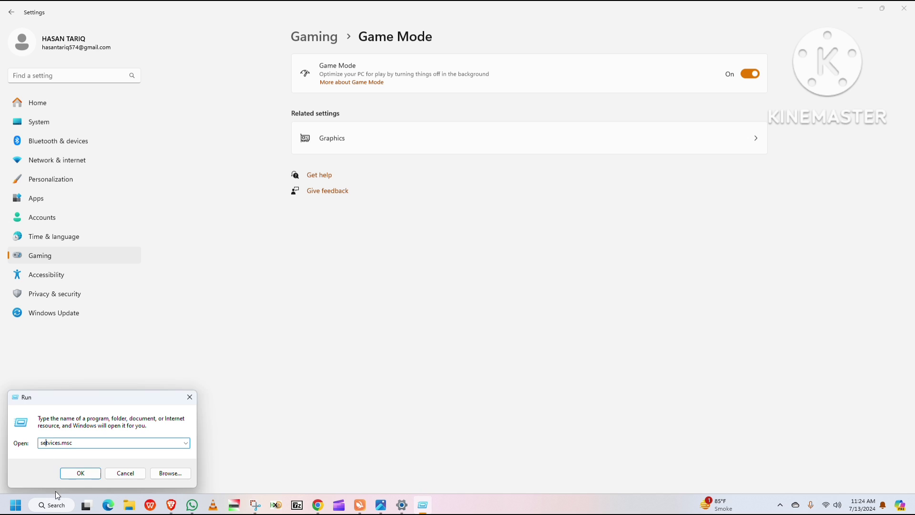
key(Delete)
text(r)
click(80, 473)
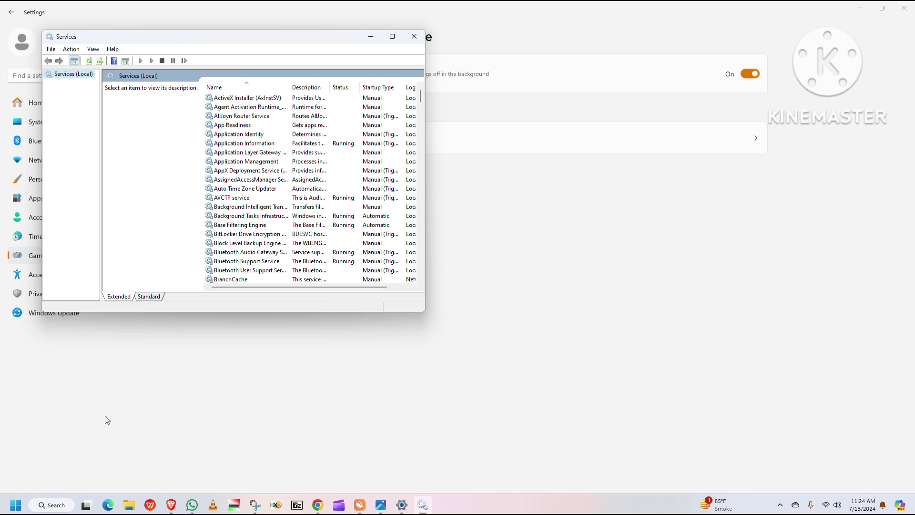
- Set the AllJoyn Router Service's startup type to Disabled and confirm its properties
click(248, 119)
double_click(247, 120)
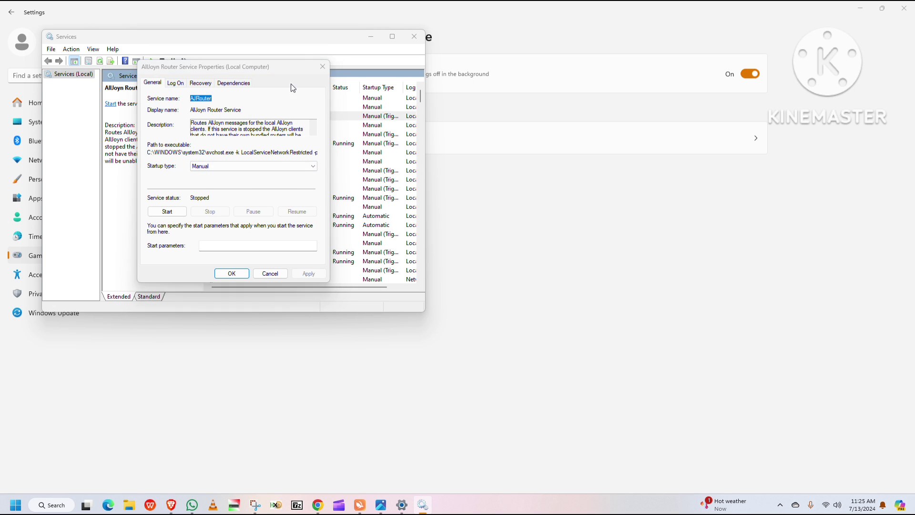
key(Escape)
right_click(234, 117)
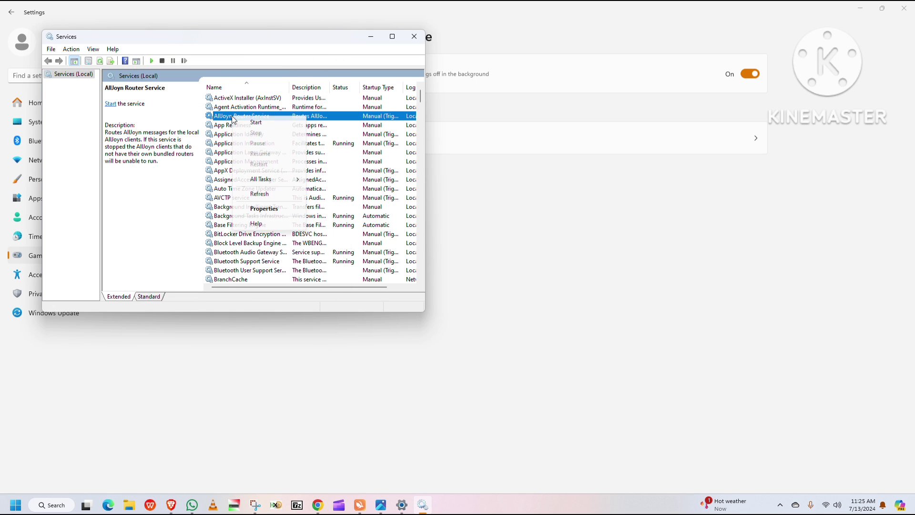
click(269, 210)
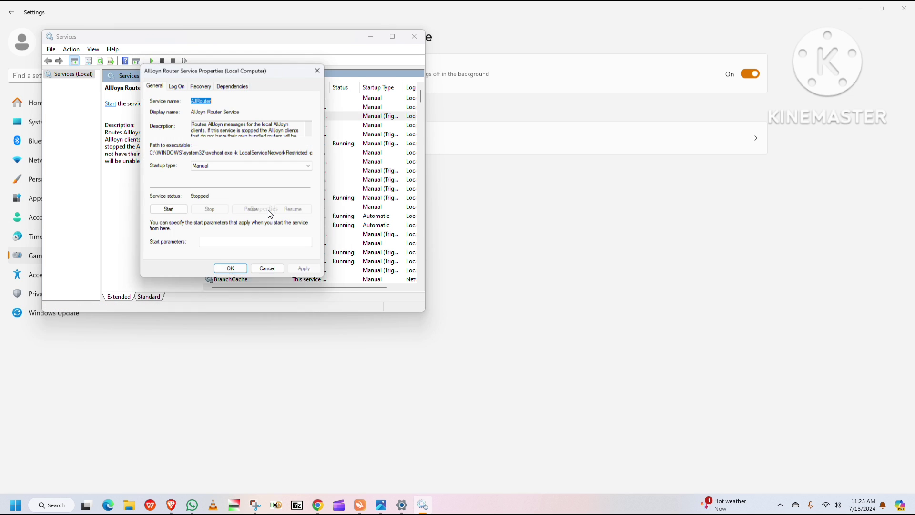
click(221, 171)
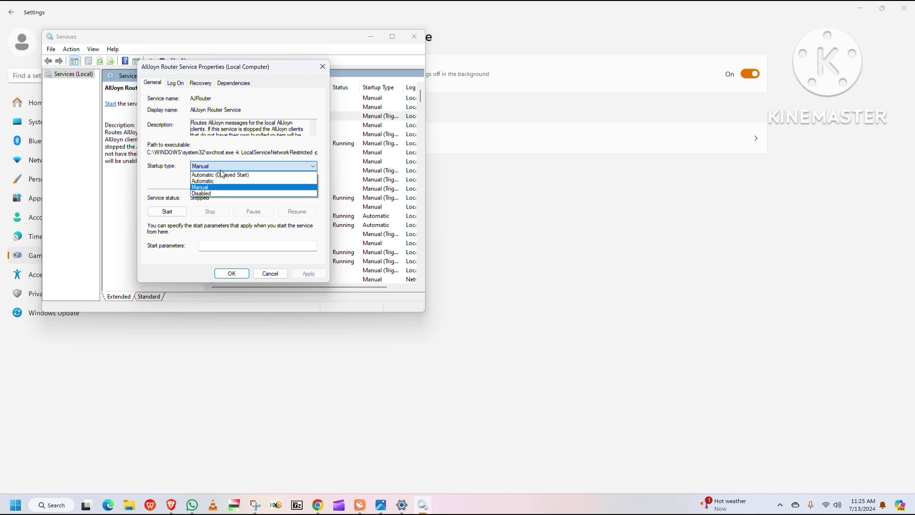
click(222, 192)
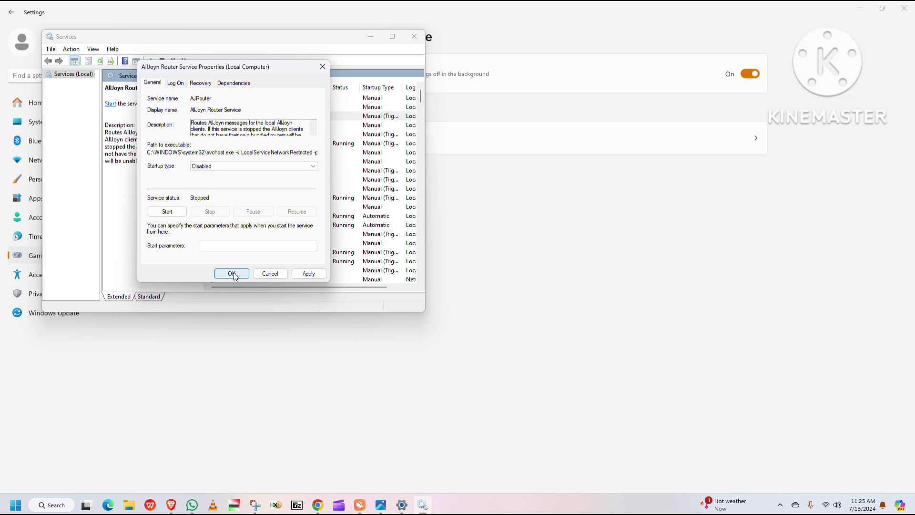
click(232, 274)
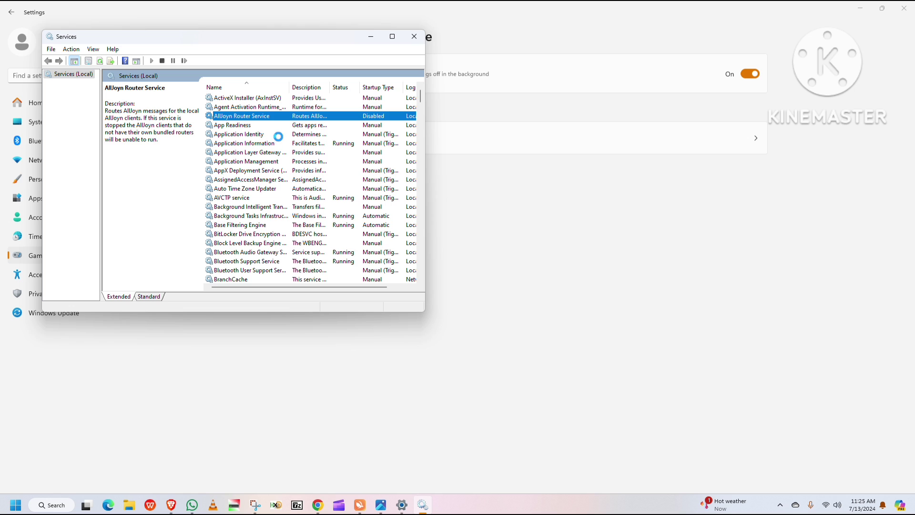
- Make sure the Connected User Experiences and Telemetry service's startup type is Disabled and confirm its properties
key(c)
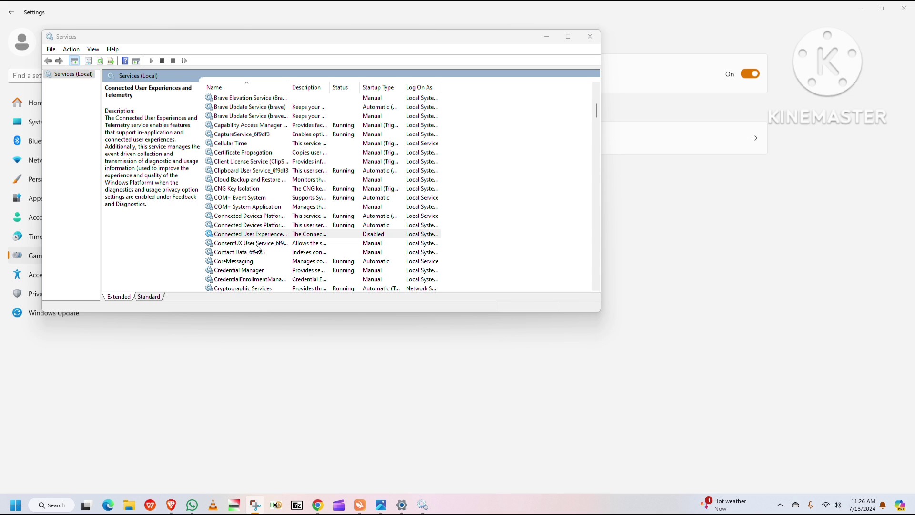
right_click(241, 236)
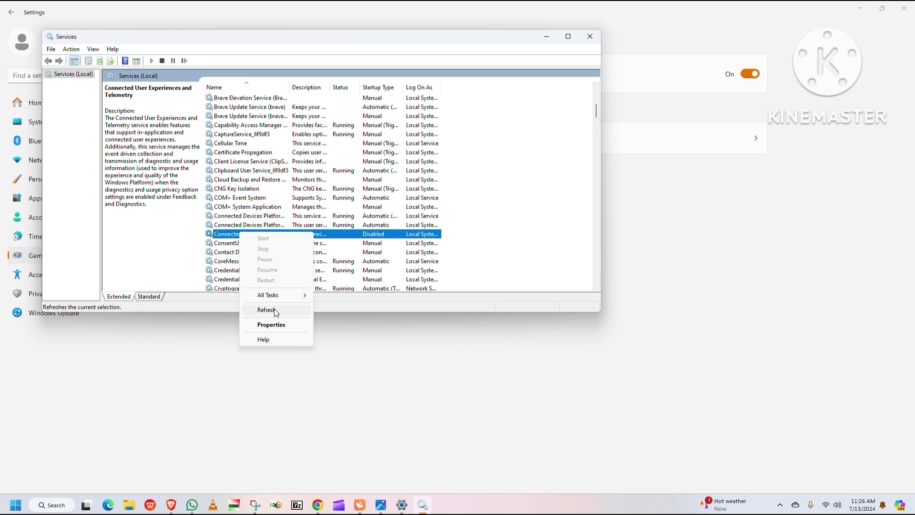
click(272, 323)
click(219, 166)
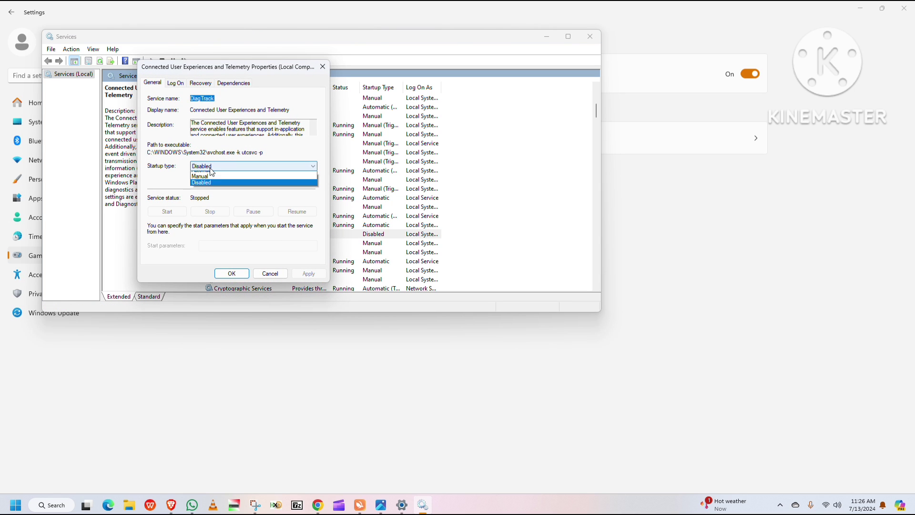
click(229, 279)
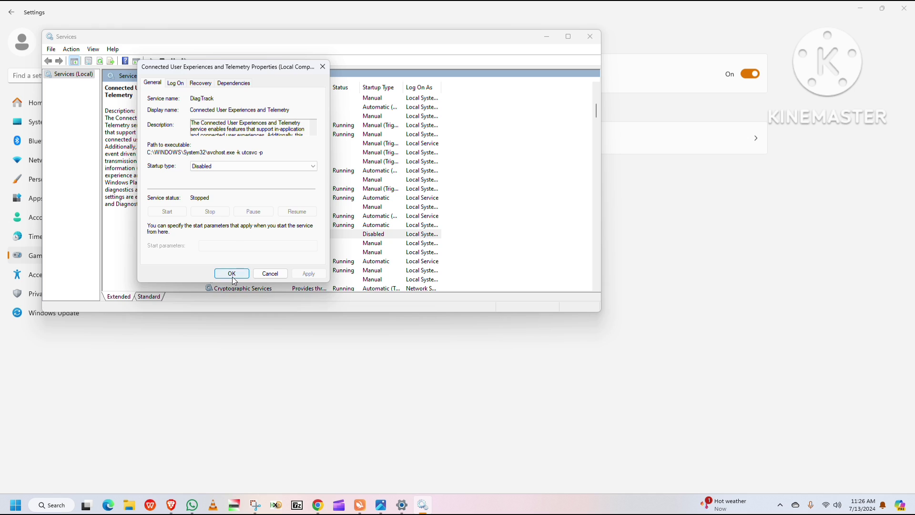
click(233, 276)
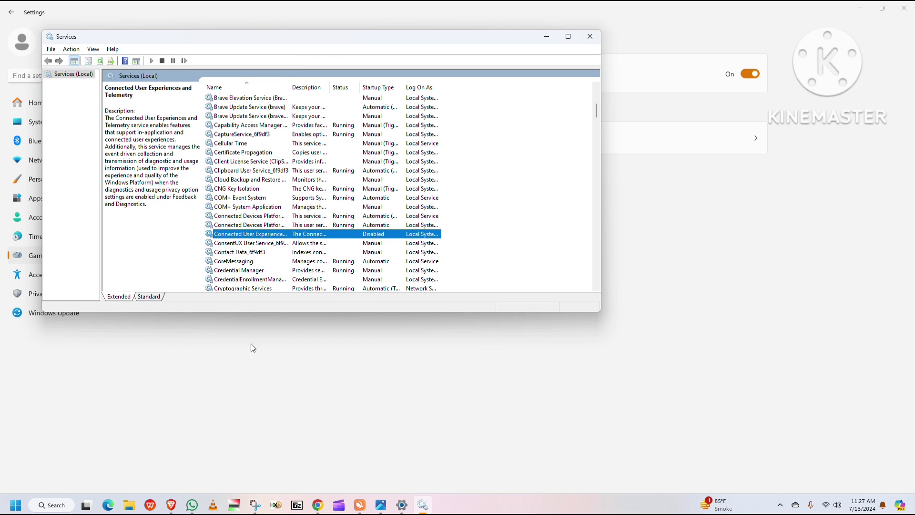
- Set the Remote Desktop Services service's startup type to Disabled and confirm its properties
key(r)
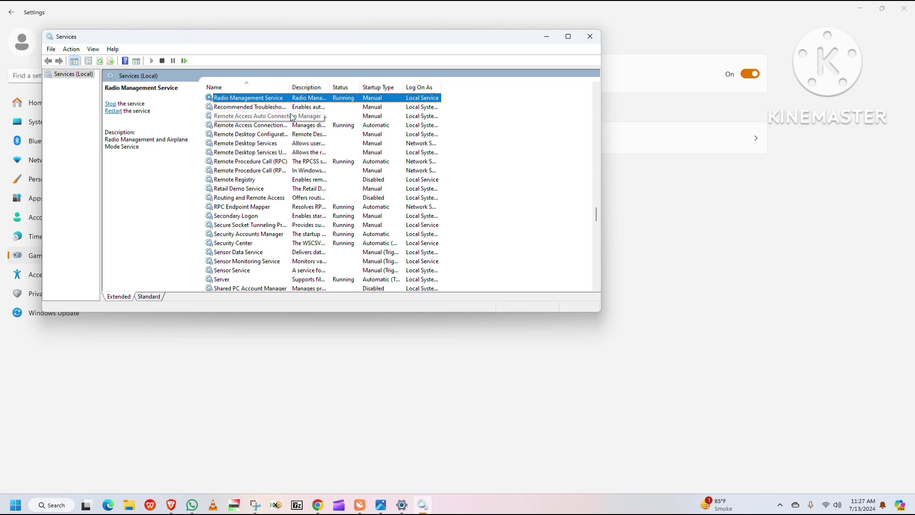
click(242, 143)
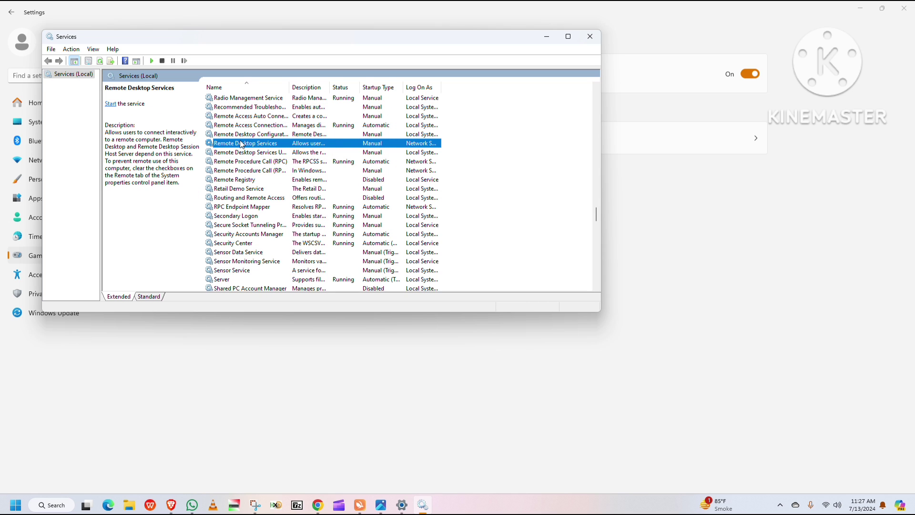
right_click(242, 144)
click(286, 230)
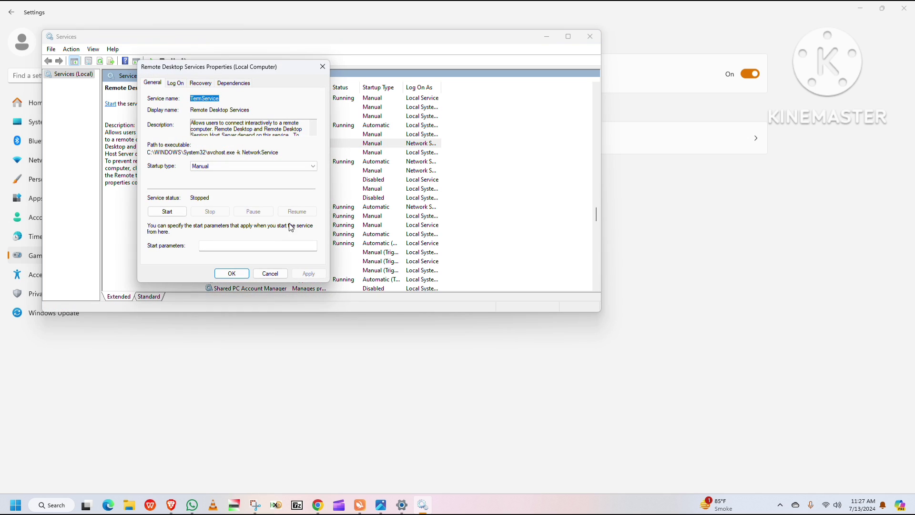
click(233, 166)
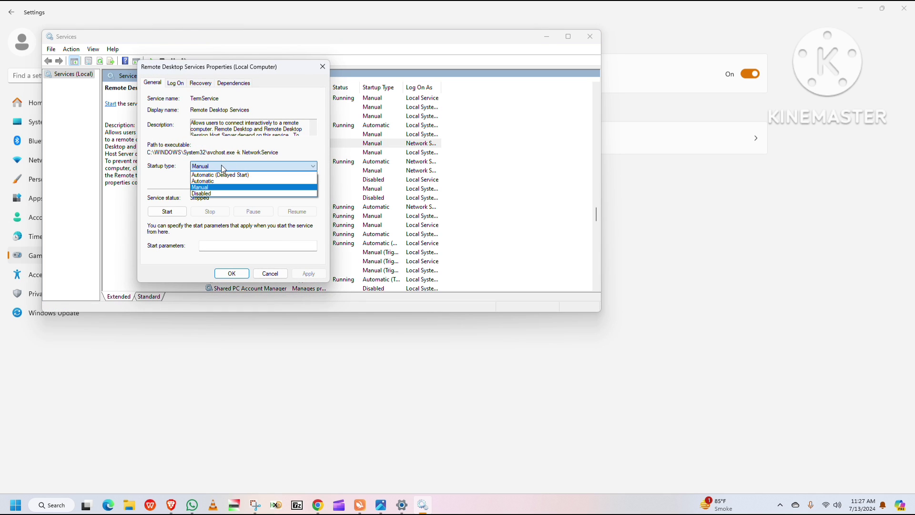
click(230, 194)
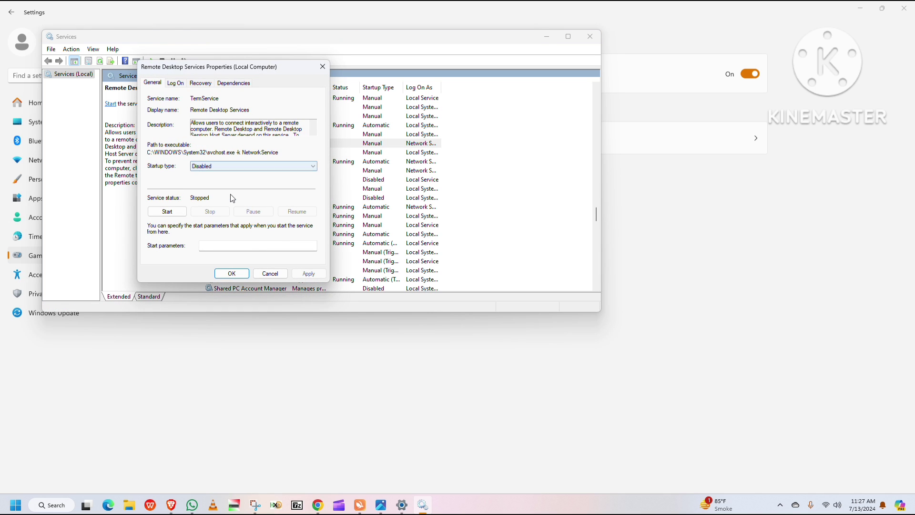
click(232, 273)
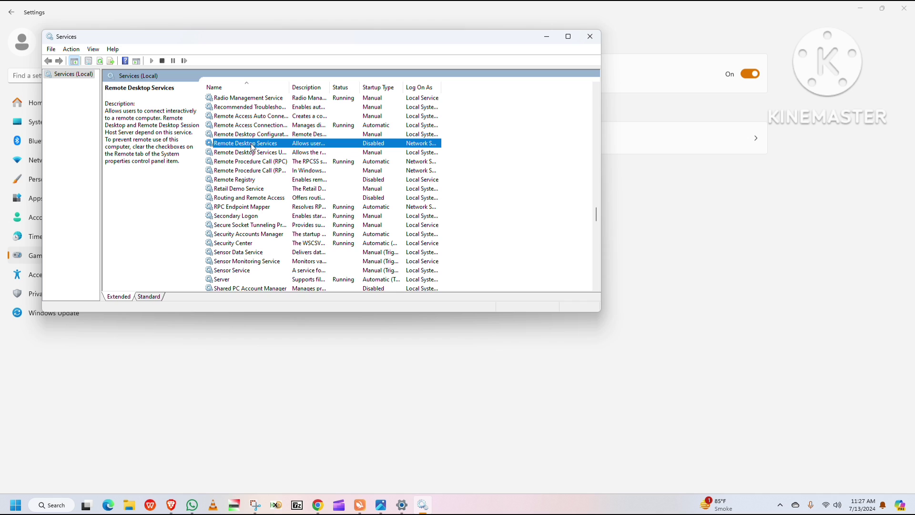
- Set the Downloaded Maps Manager service's startup type to Disabled and confirm its properties
key(d)
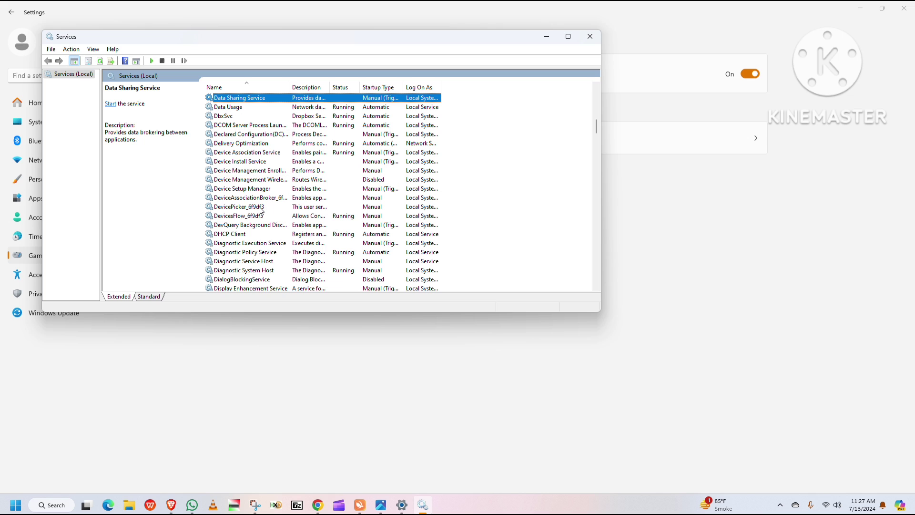
scroll(251, 244, down, 2)
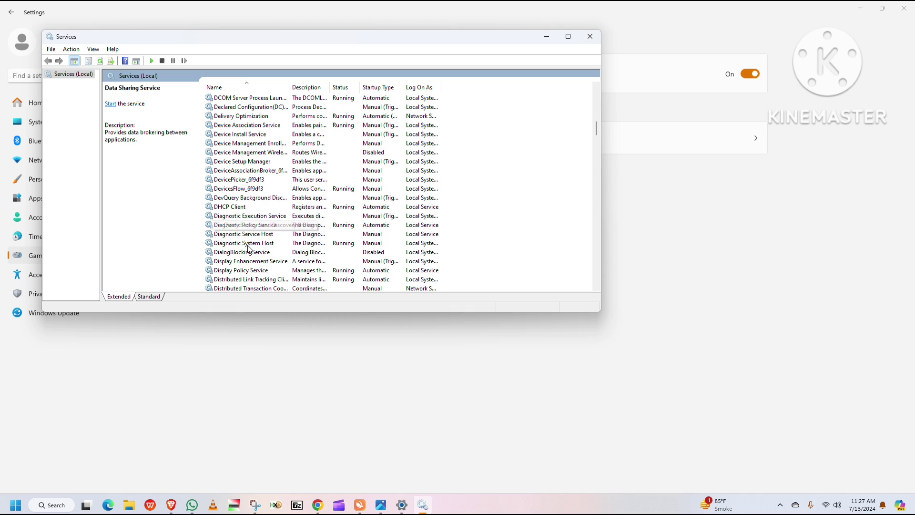
scroll(260, 266, down, 2)
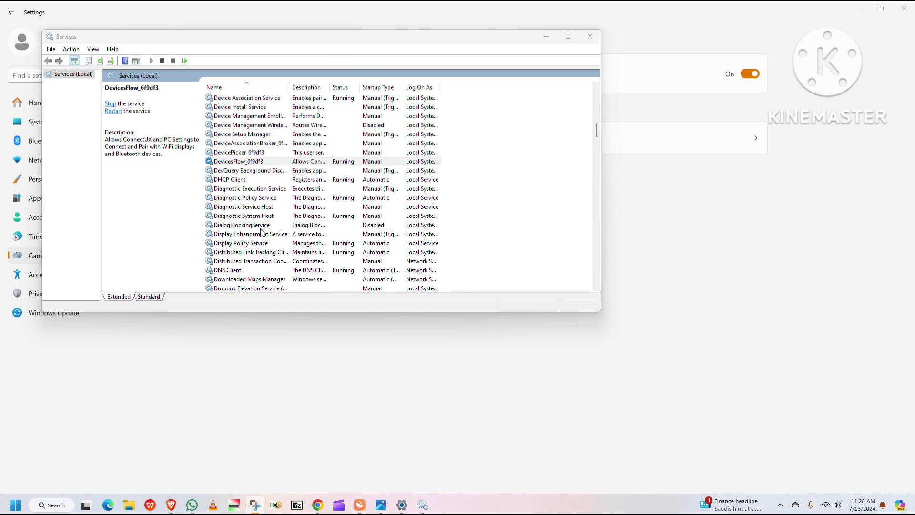
click(262, 282)
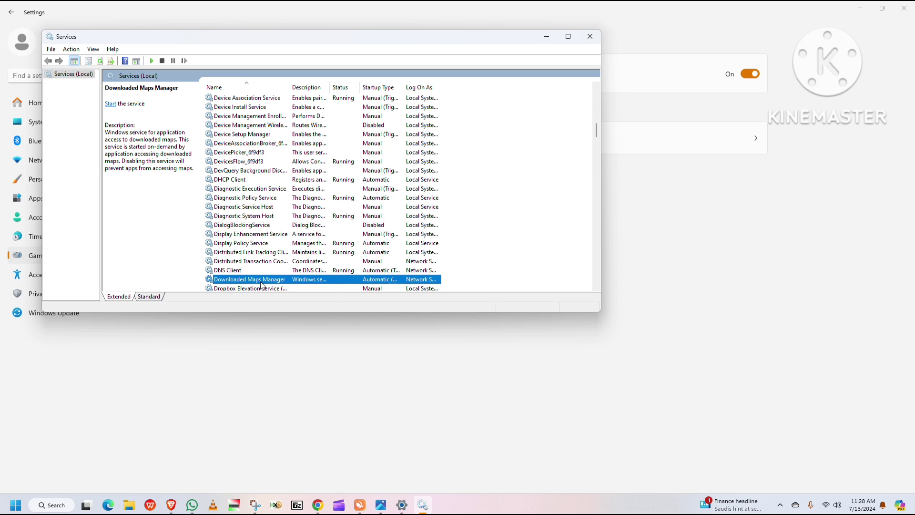
right_click(261, 285)
click(306, 374)
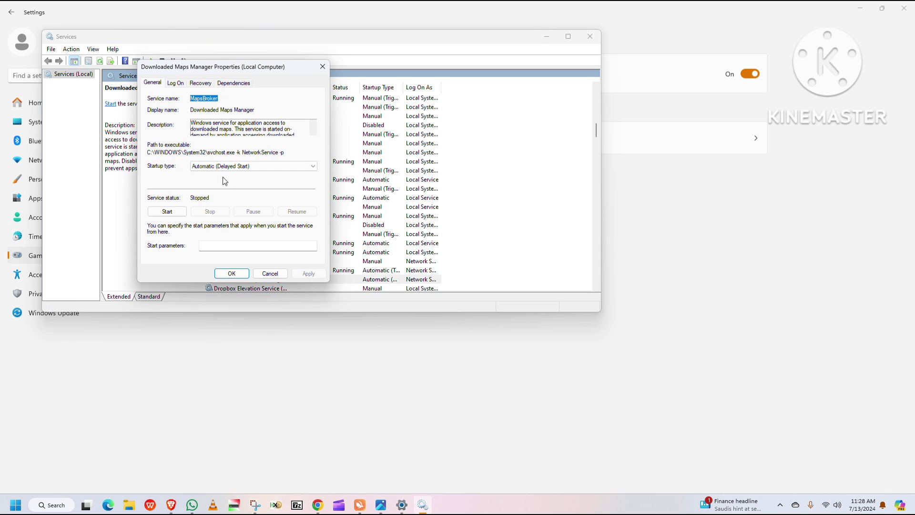
click(212, 170)
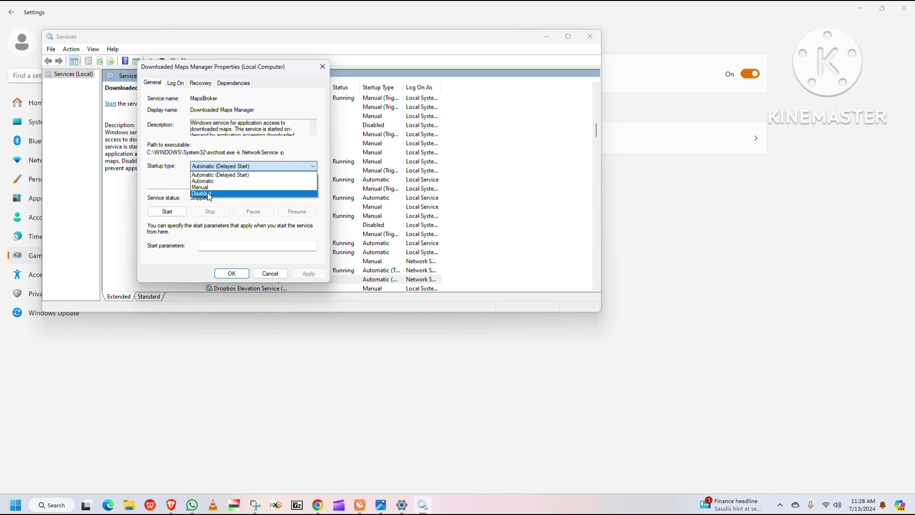
click(209, 194)
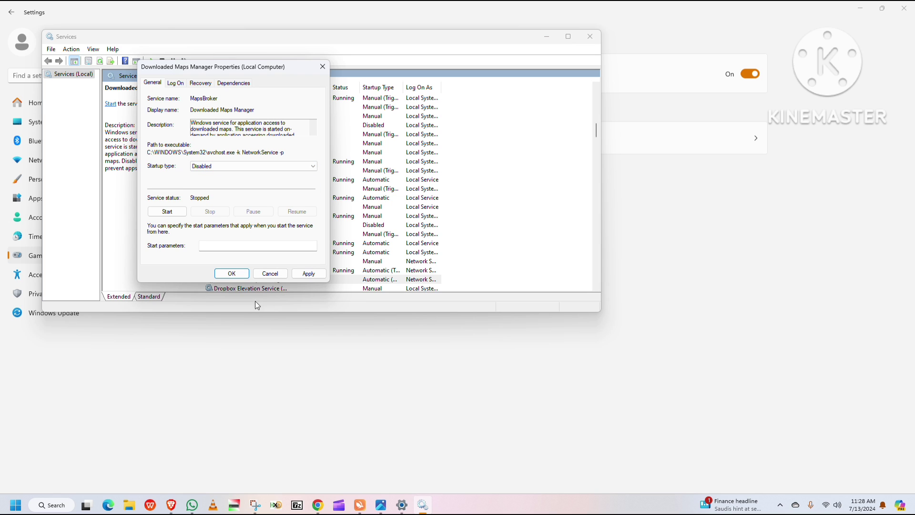
click(231, 274)
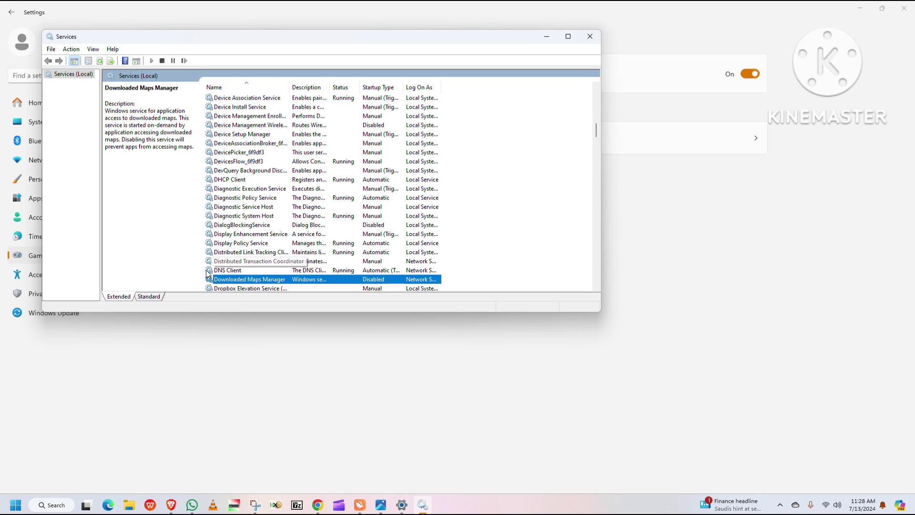
- Close the Services console and open the Visual effects page of the Accessibility settings
right_click(16, 504)
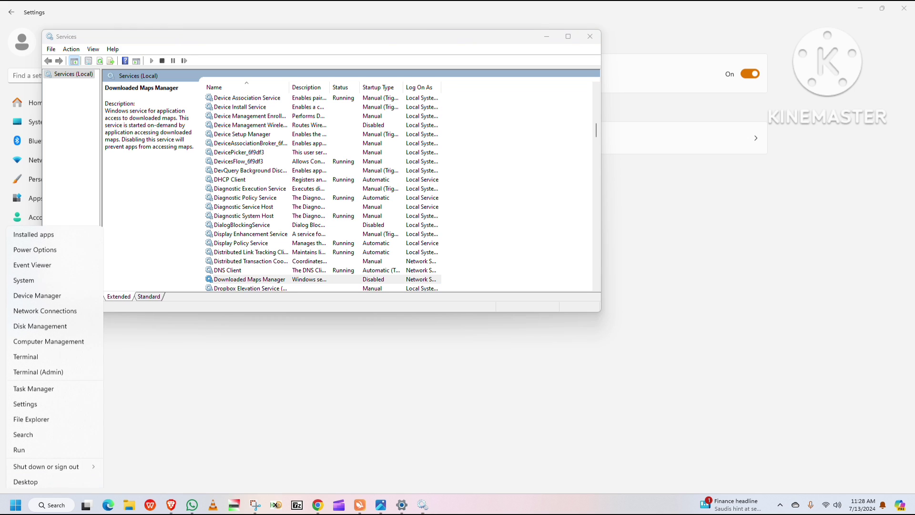
click(590, 36)
right_click(15, 505)
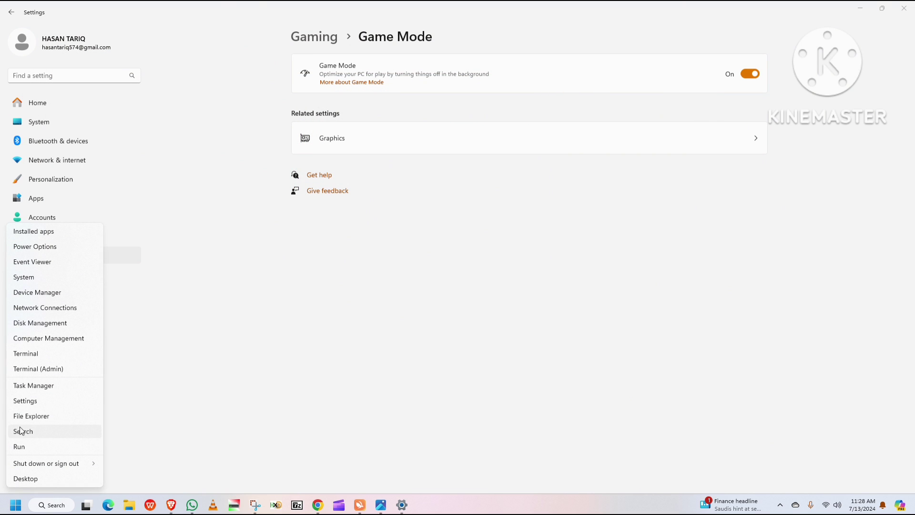
click(28, 401)
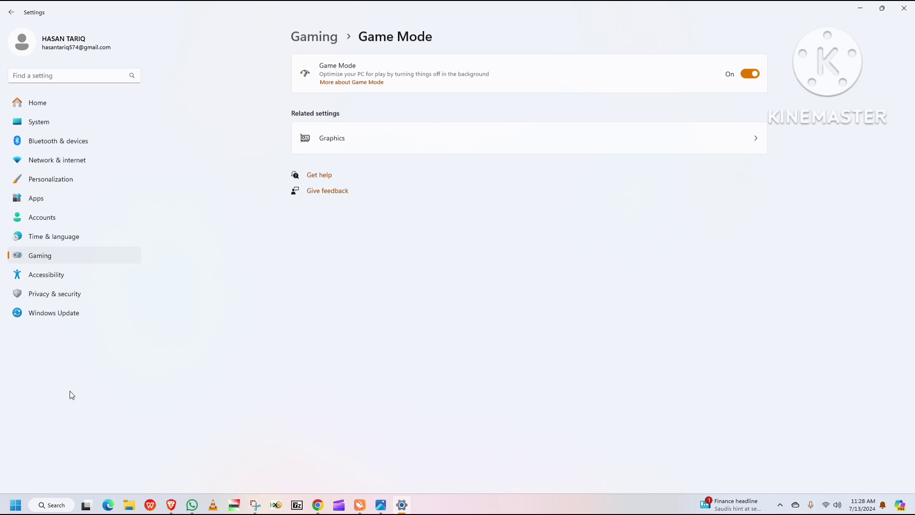
click(42, 274)
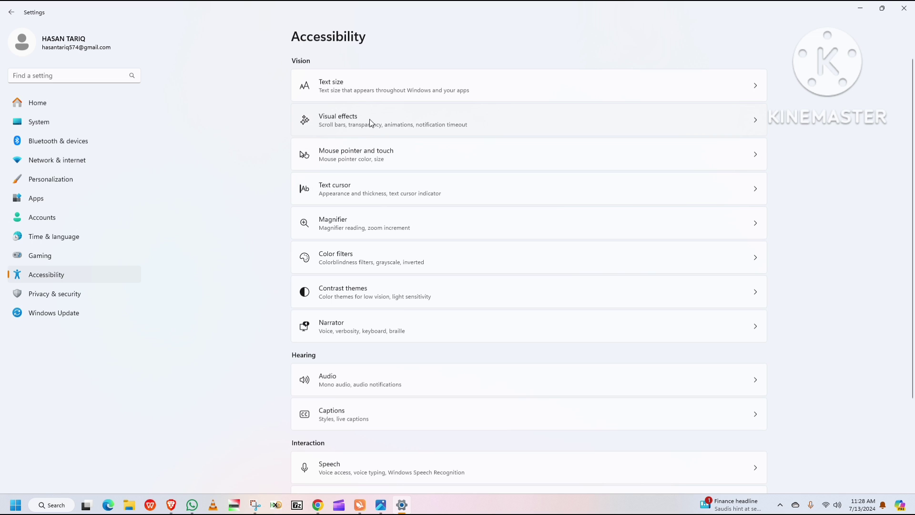
click(353, 122)
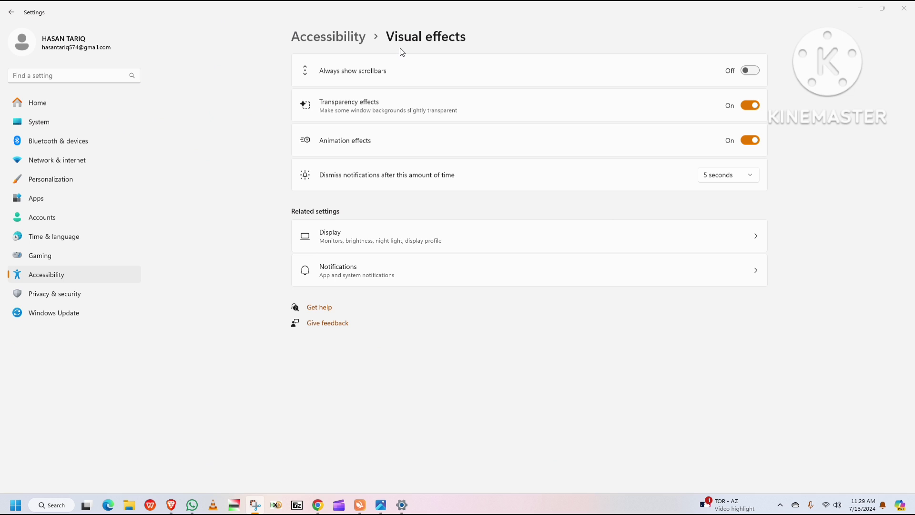
- Turn off Transparency effects and Animation effects in the Accessibility visual effects settings
click(750, 105)
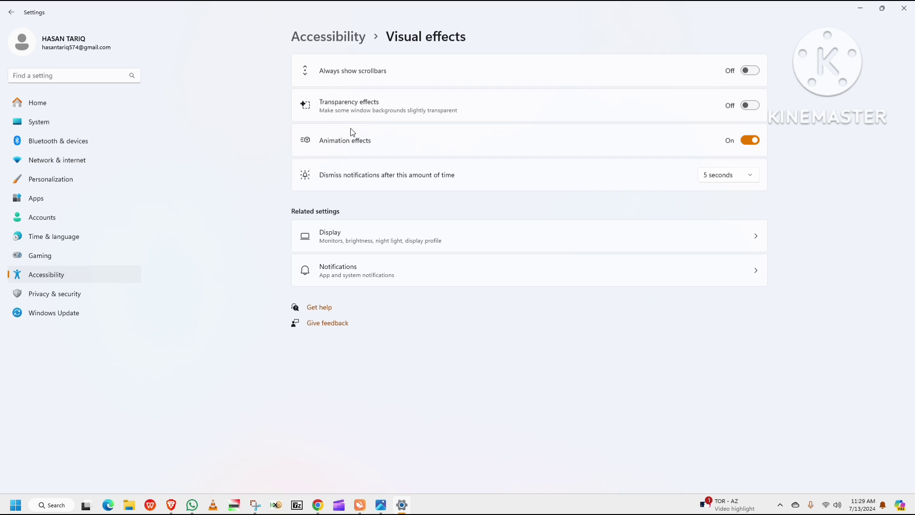
click(755, 142)
click(404, 16)
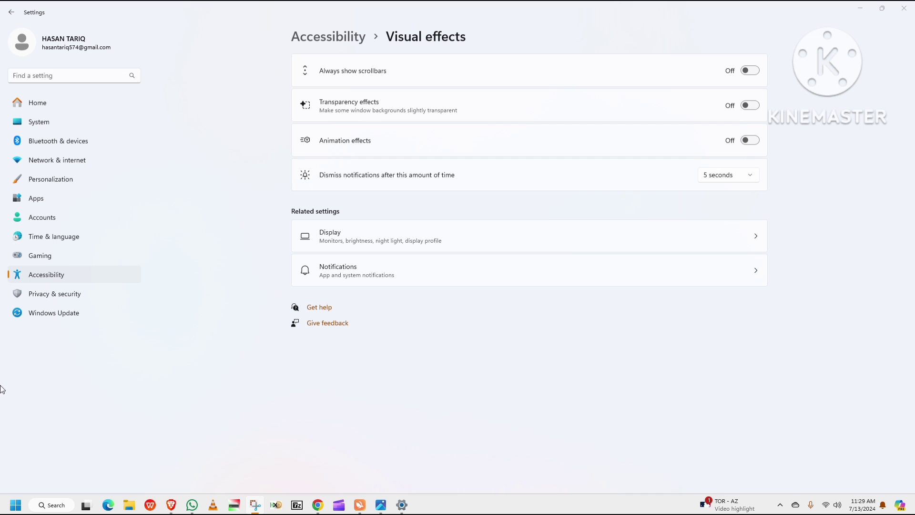
- Open Task Manager and close the Settings window behind it
right_click(15, 505)
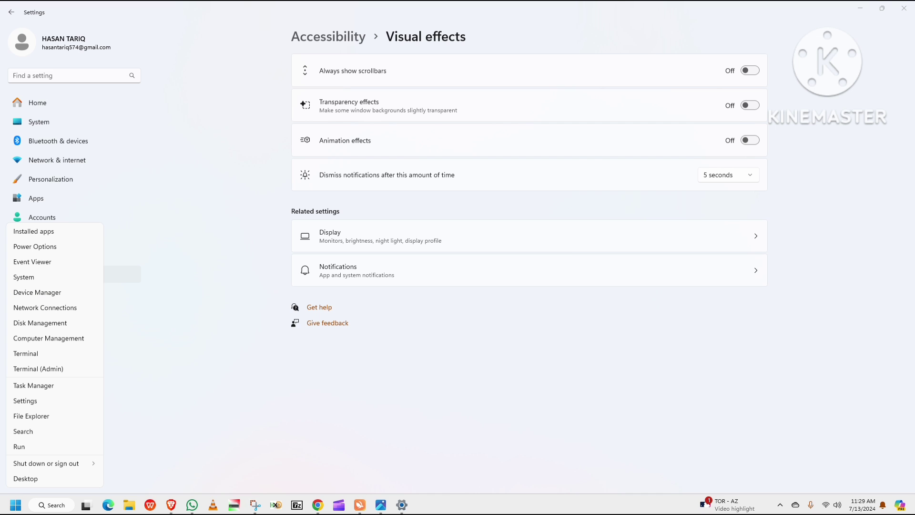
click(49, 386)
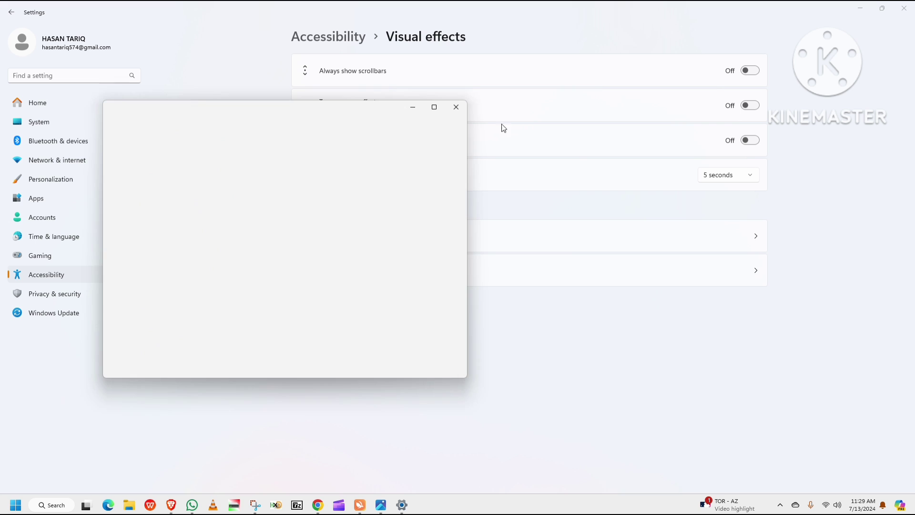
click(904, 6)
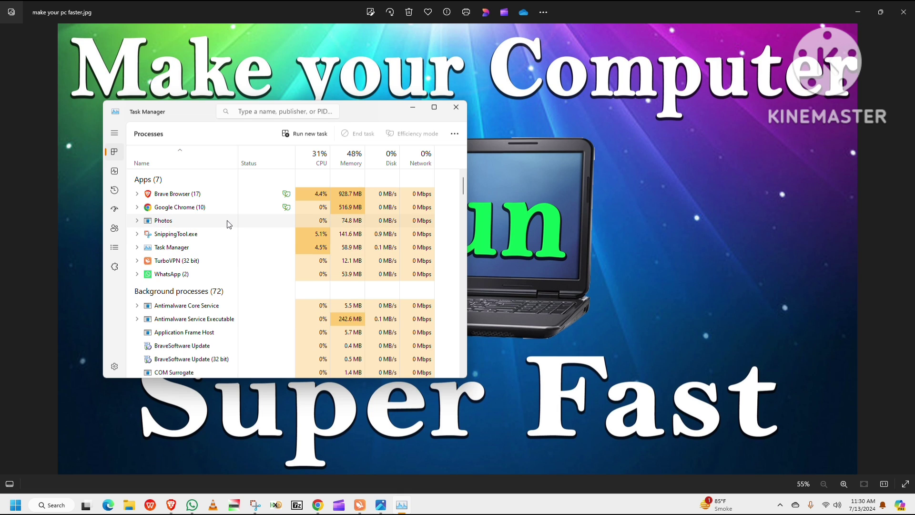
- End the TurboVPN (32 bit) app's task in the list of running processes
click(177, 237)
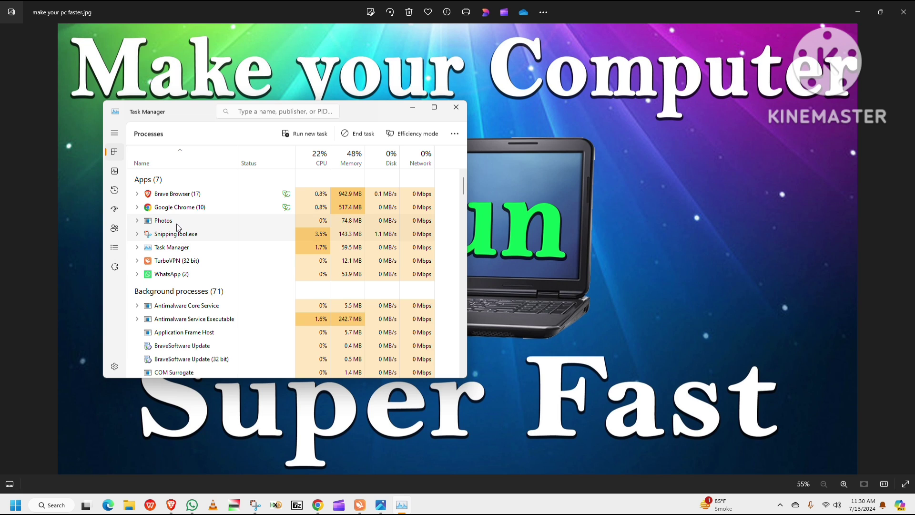
right_click(172, 262)
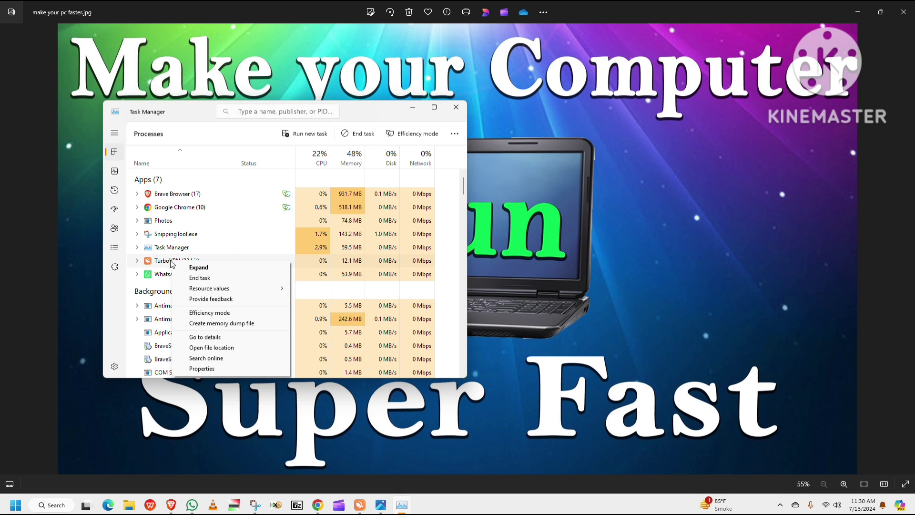
click(199, 282)
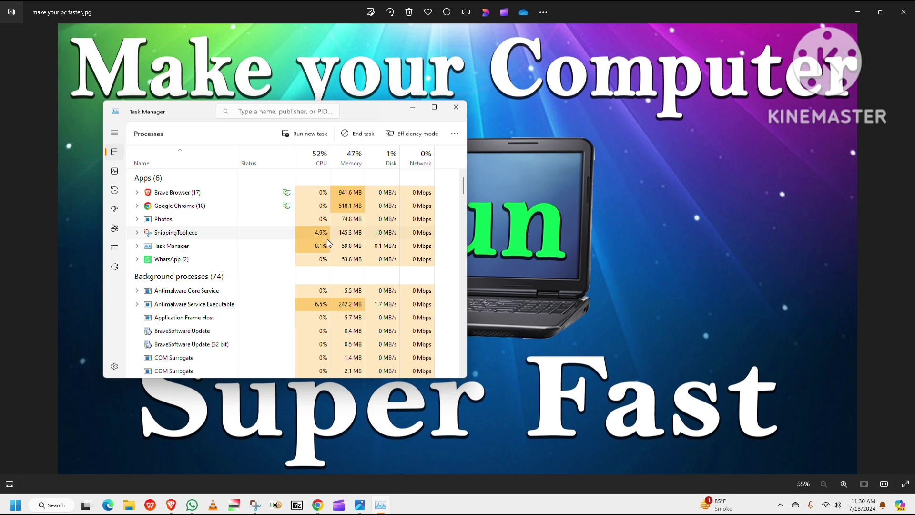